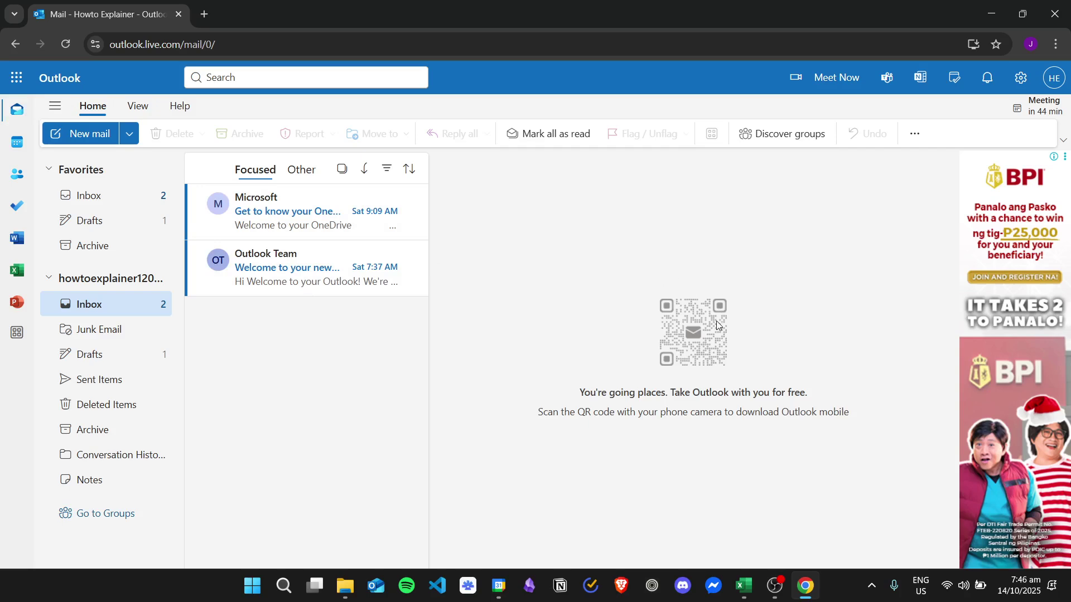
In the calendar's October 19–25 week, drag out a new event from Monday 20 to Saturday 25.
left_click(1055, 78)
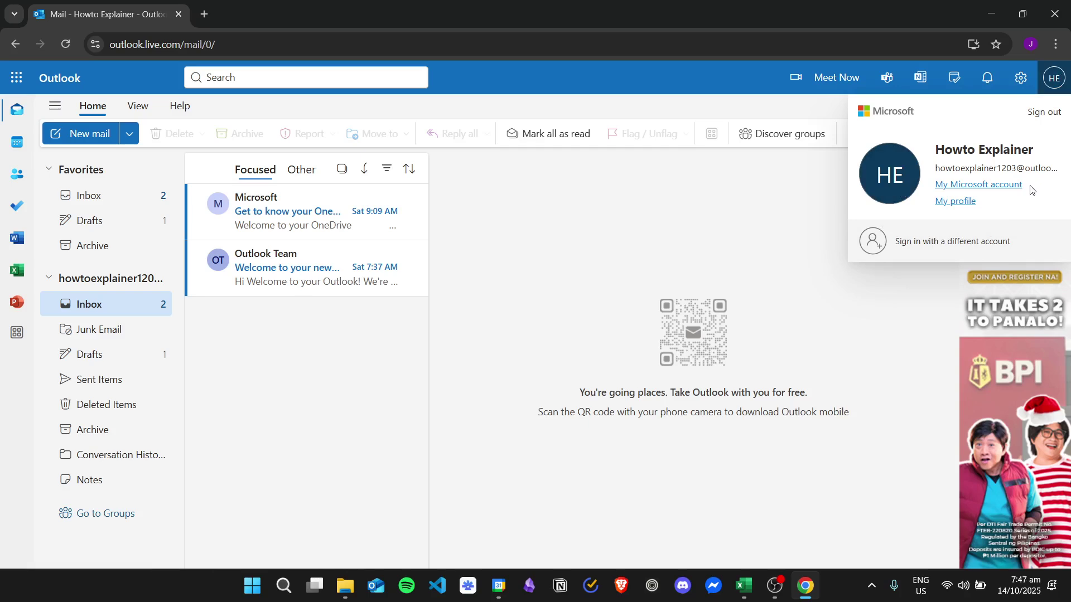
left_click(640, 241)
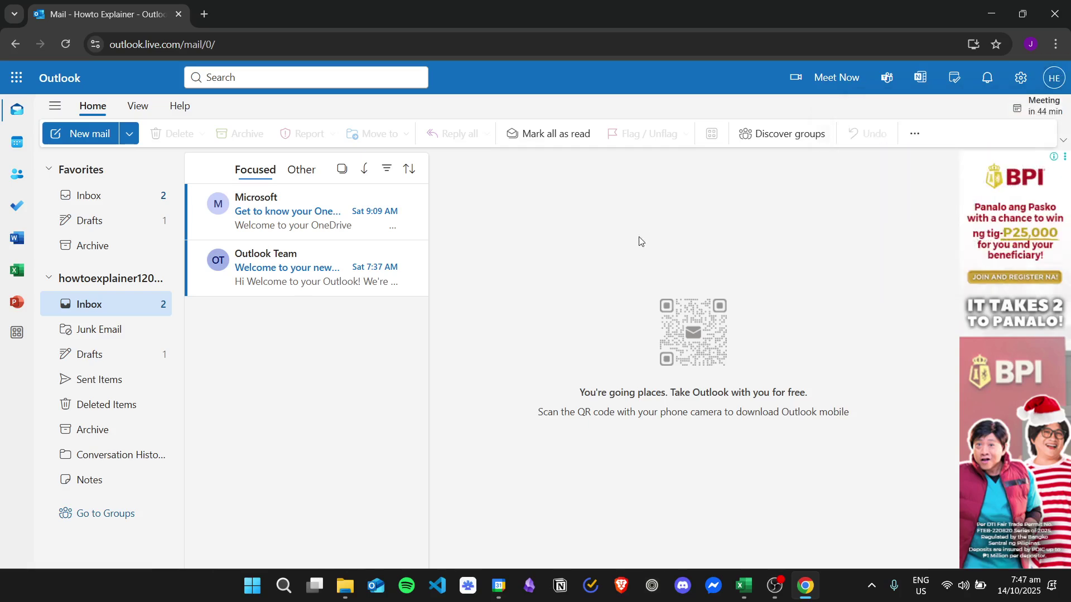
left_click(21, 145)
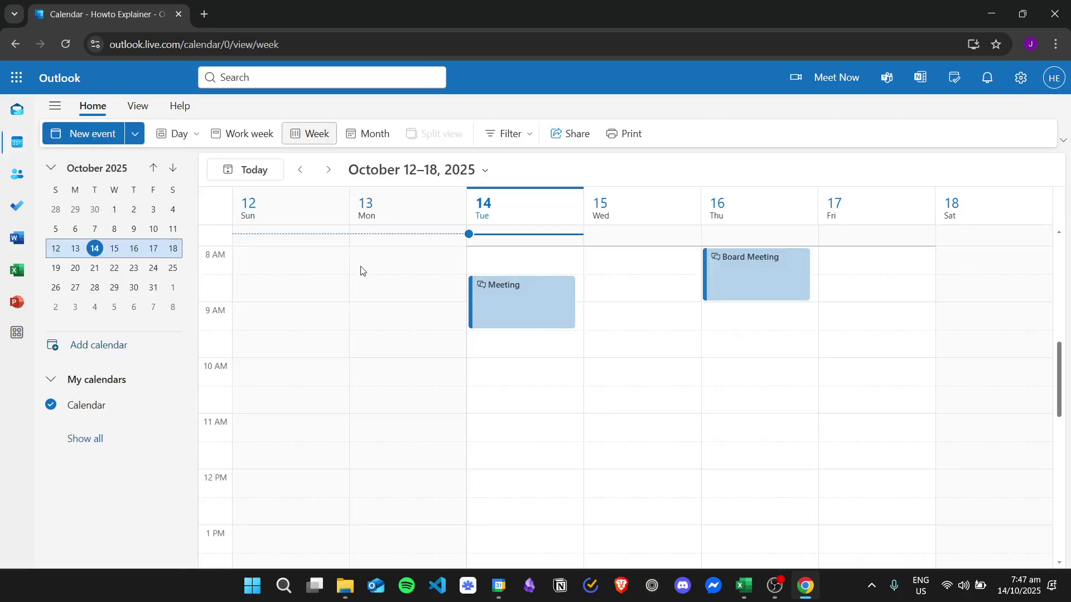
left_click(330, 173)
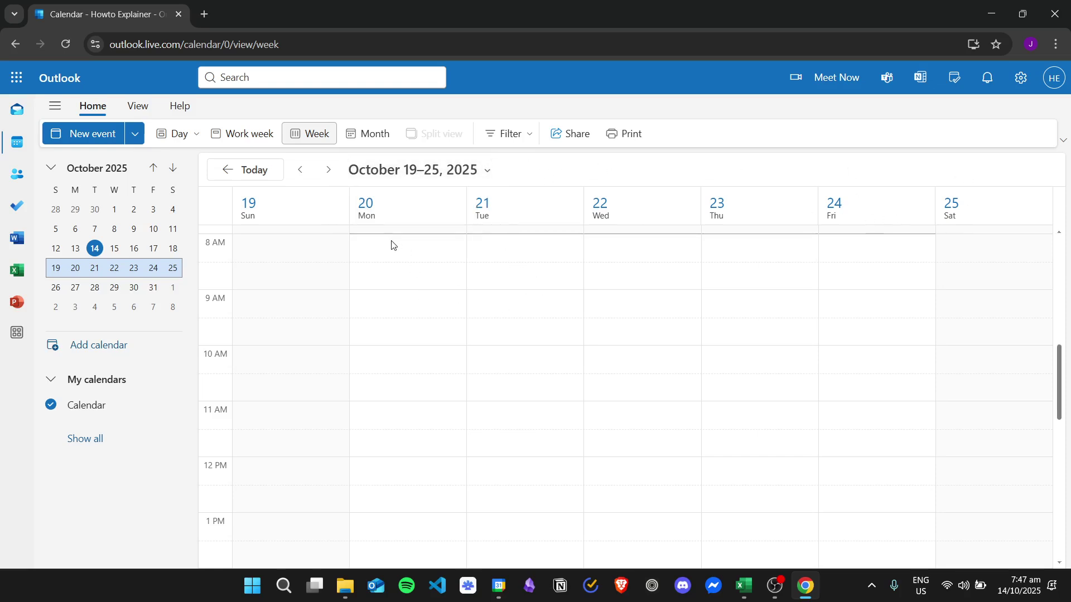
left_click_drag(388, 244, 858, 553)
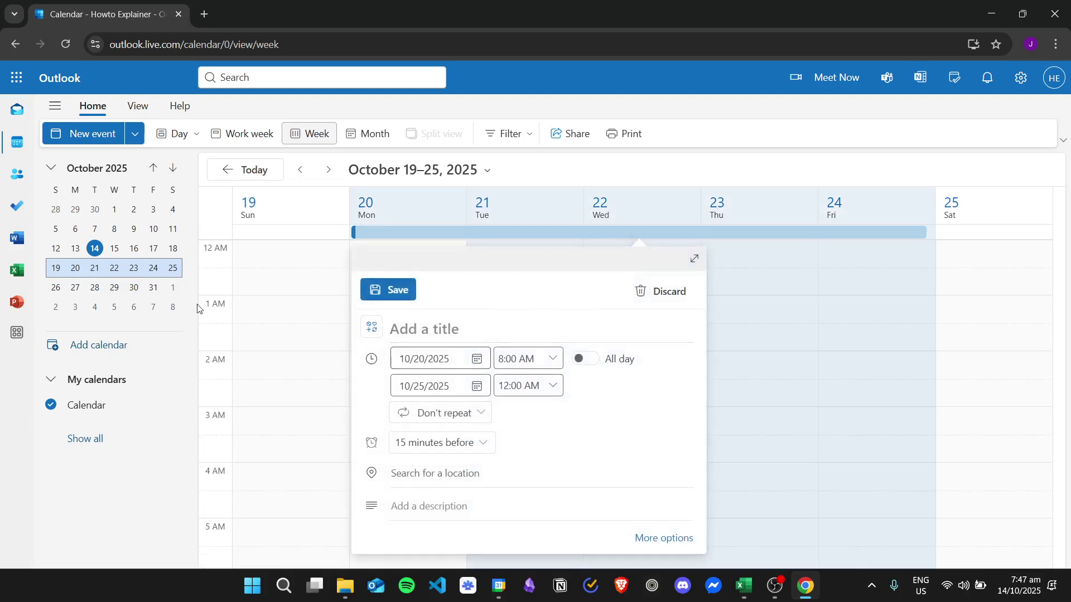
Title the October 20–25 event 'VACATION LEAVE' and expand it into the full event editor.
left_click(451, 386)
type("V")
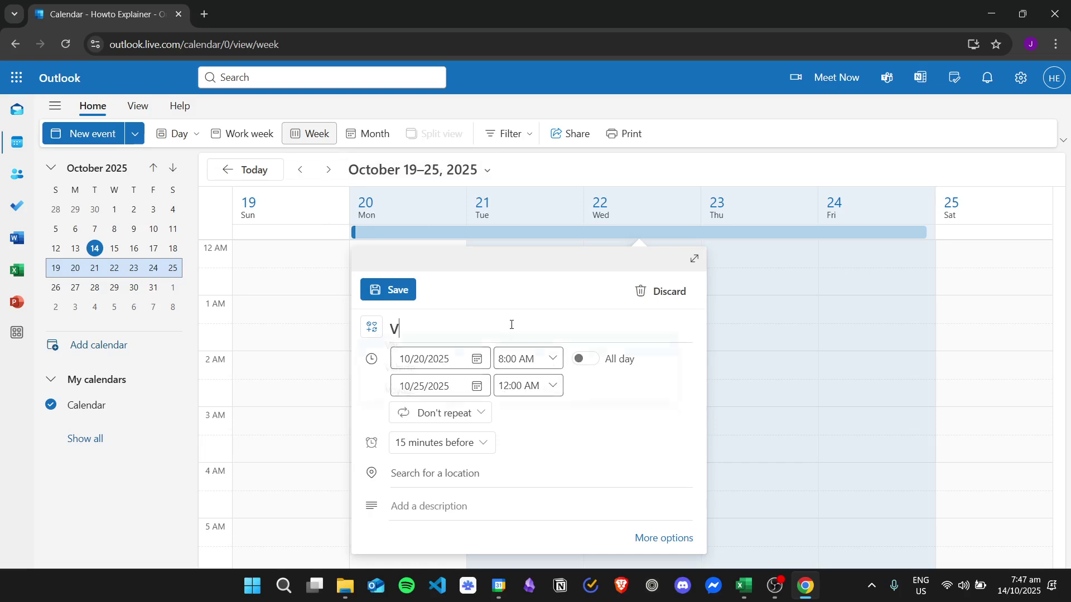
type("ACATION LEAVE")
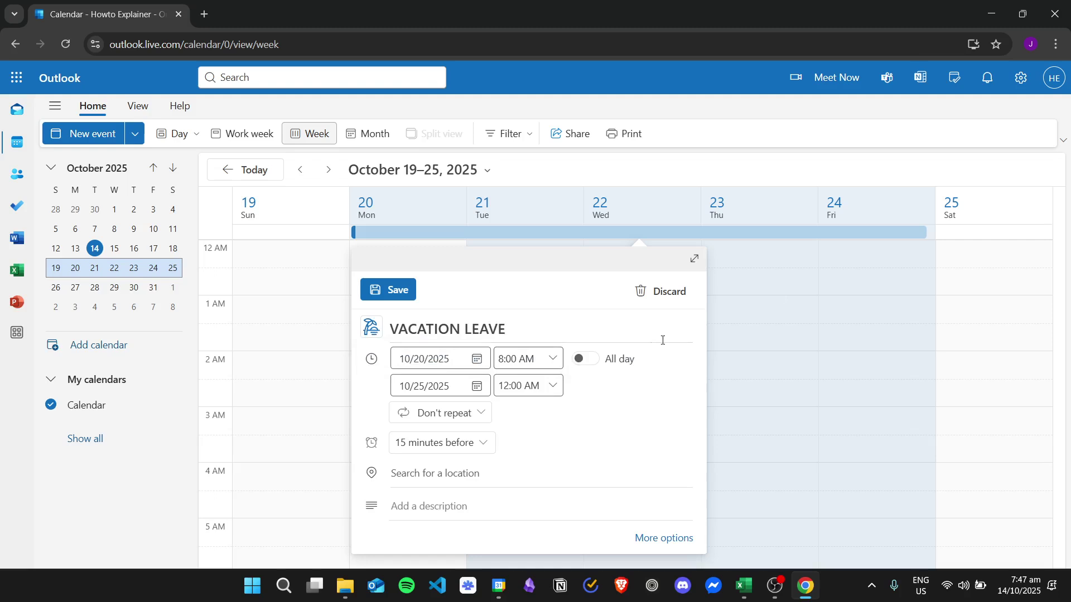
left_click(679, 539)
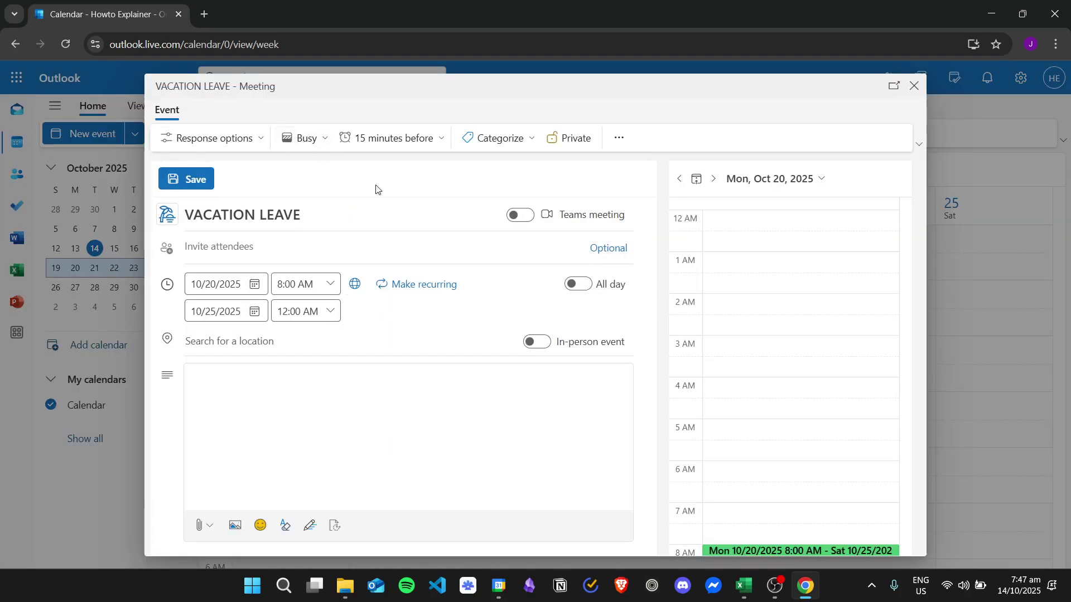
Change the VACATION LEAVE event's show-as status from Busy to Out of office.
left_click(309, 139)
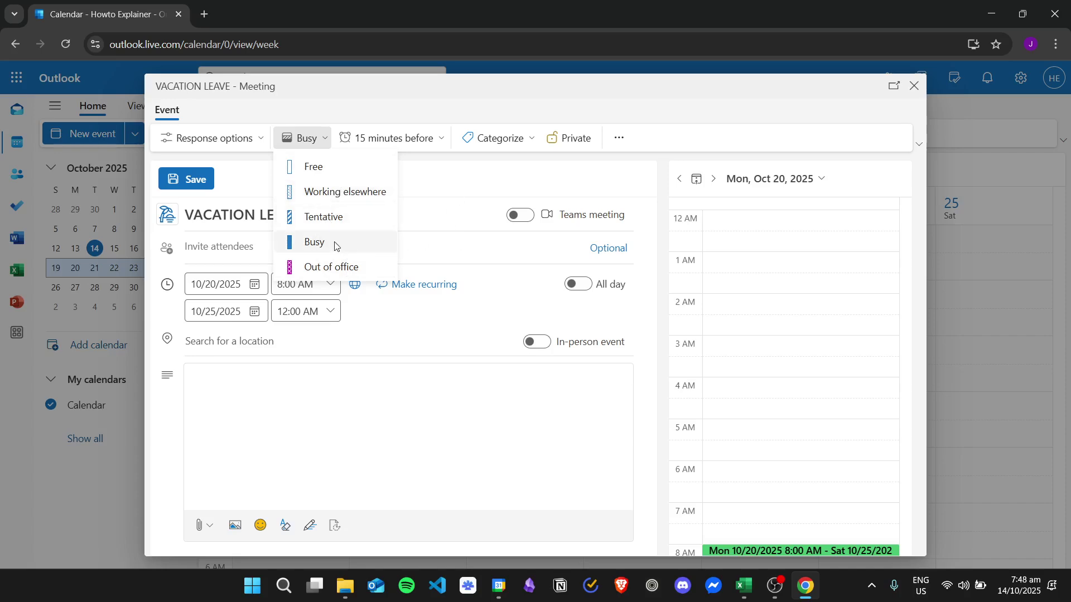
left_click(357, 271)
left_click(334, 208)
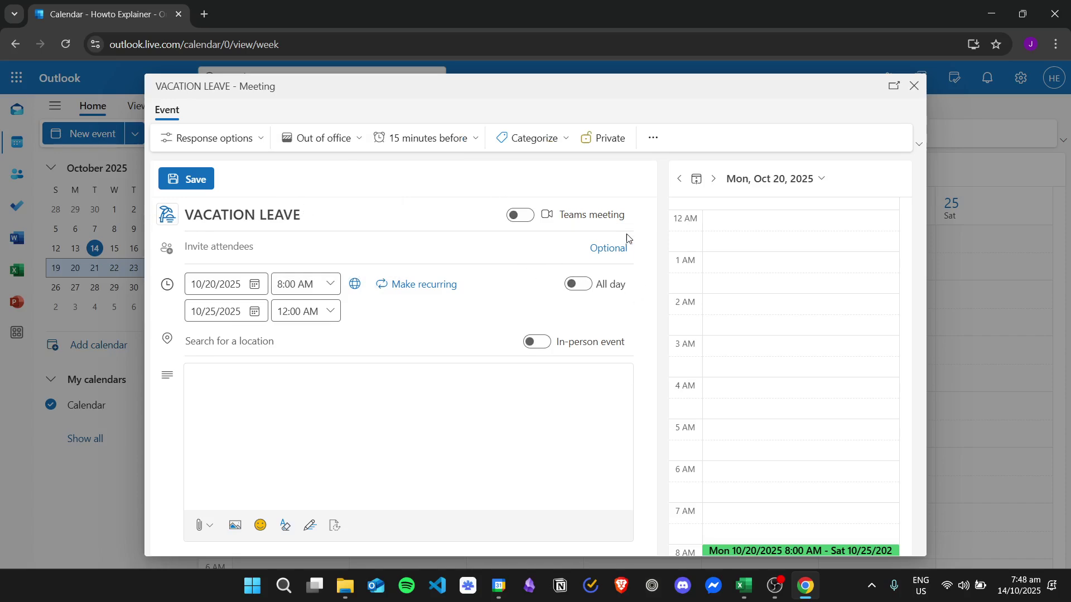
Save the VACATION LEAVE event and scroll through the week view to check it.
left_click(205, 180)
scroll(873, 273, "up", 13)
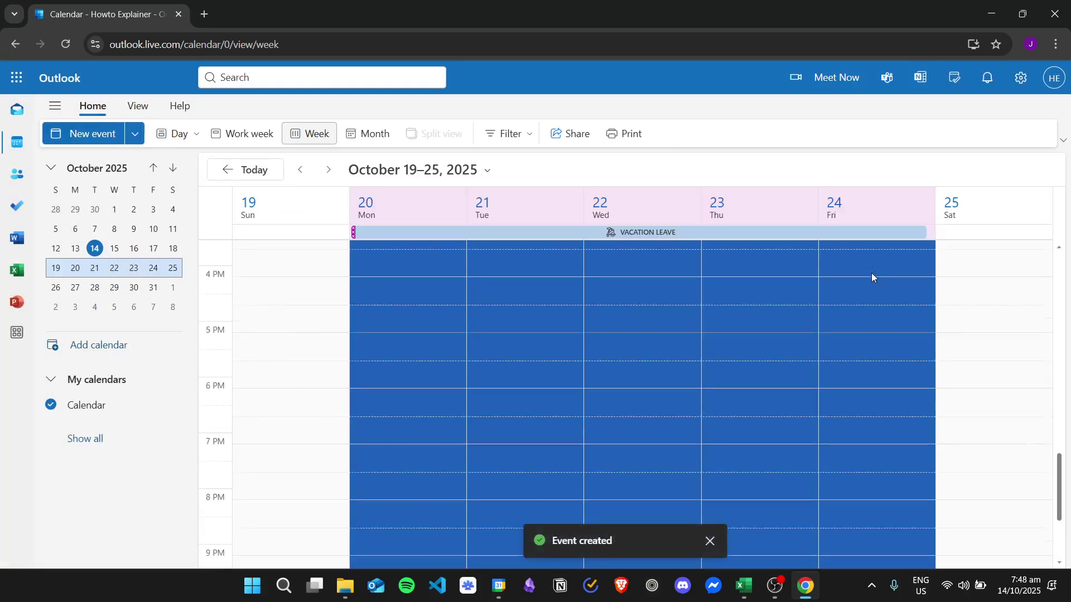
scroll(873, 270, "up", 5)
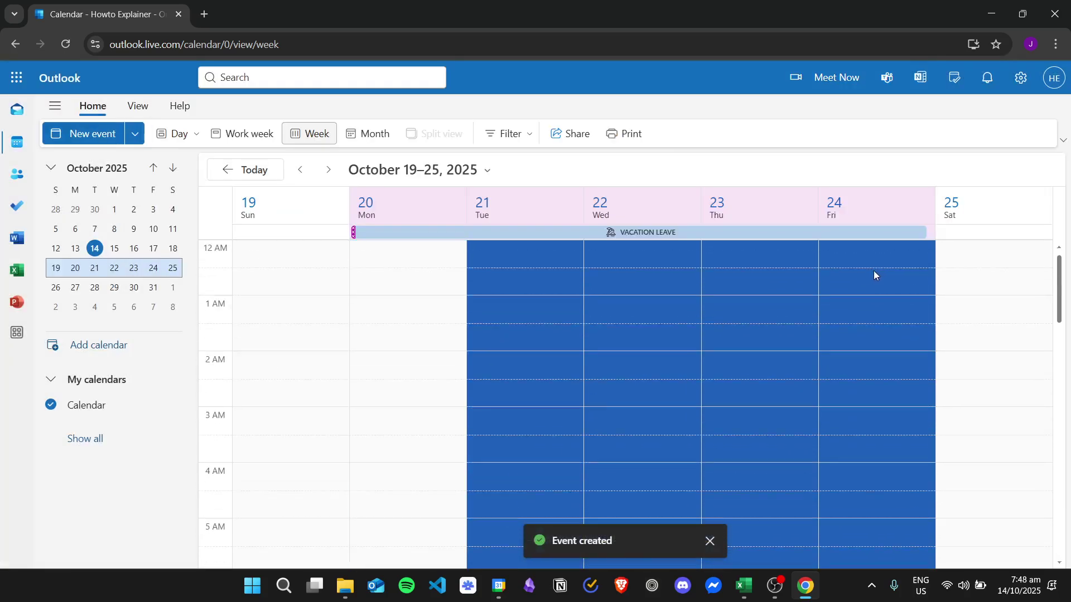
scroll(804, 283, "down", 17)
scroll(798, 293, "down", 1)
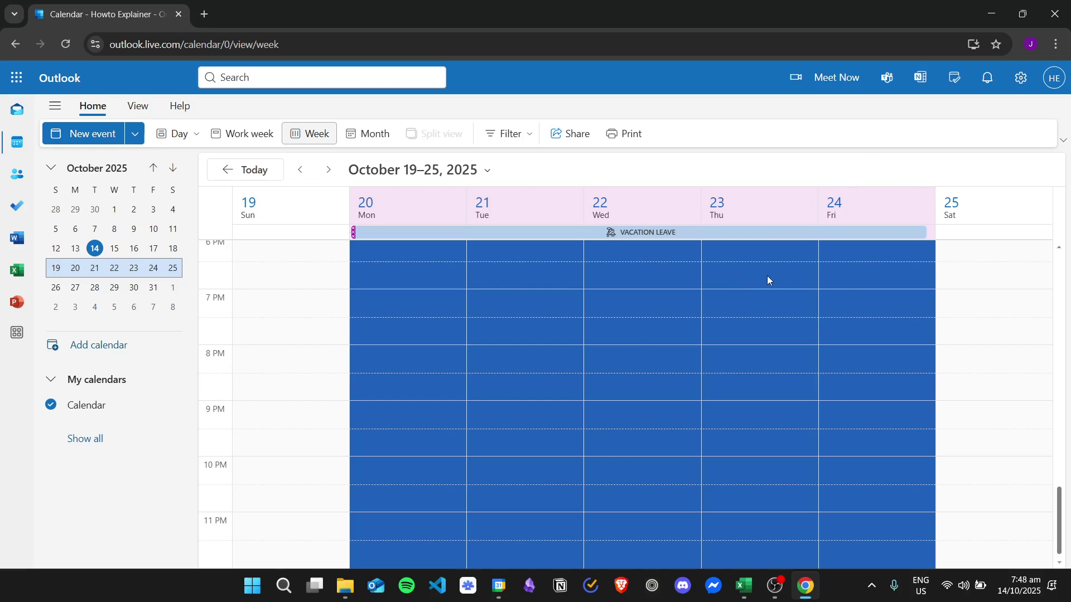
scroll(770, 279, "up", 20)
scroll(784, 296, "down", 16)
Open Microsoft Teams in a new tab and set your presence to Do not disturb.
left_click(887, 81)
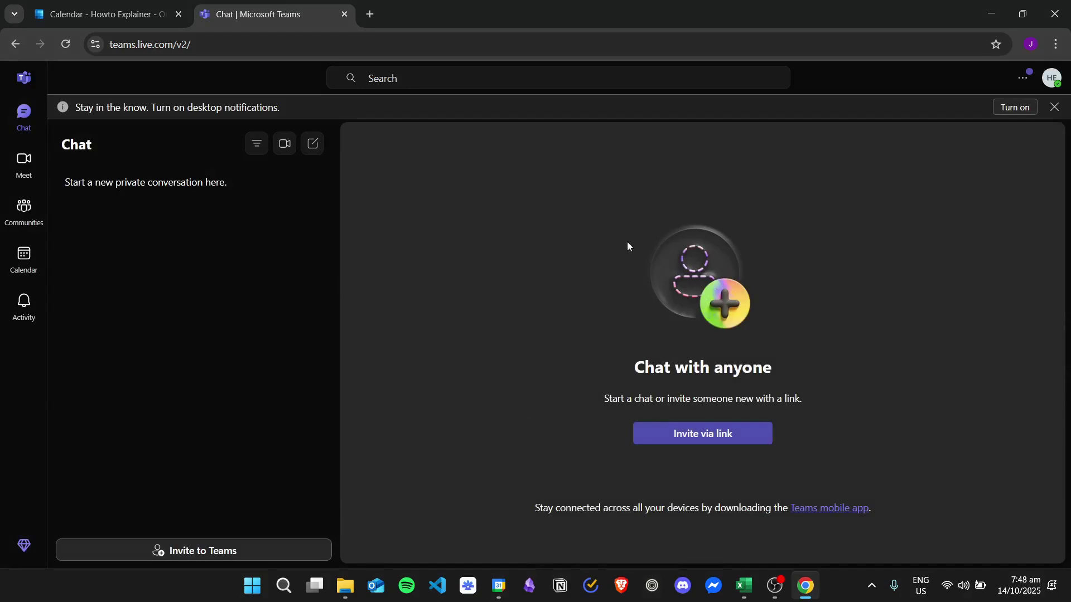
left_click(1054, 78)
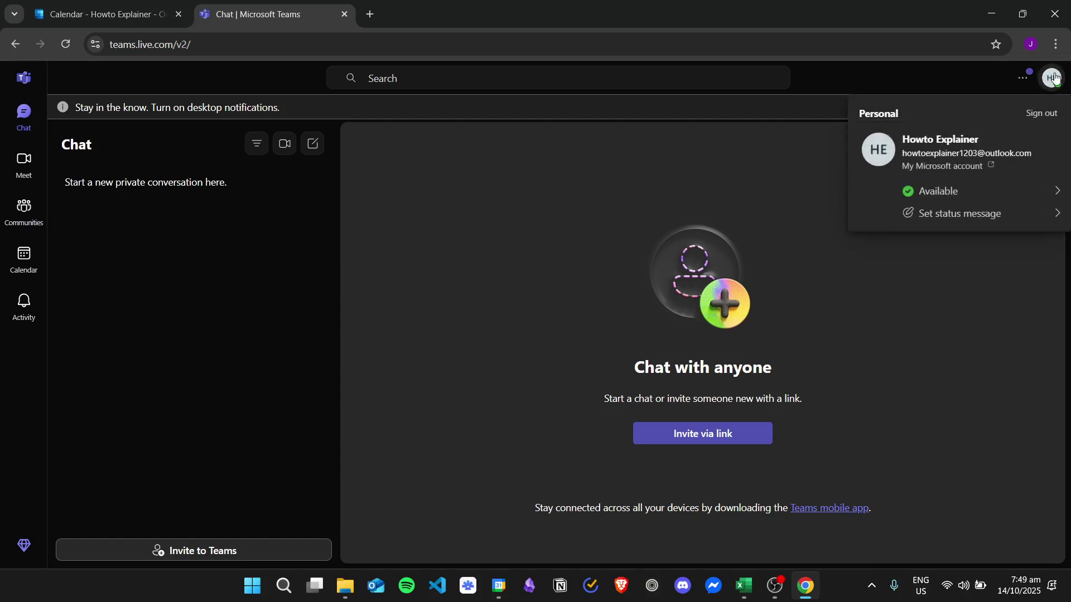
left_click(968, 194)
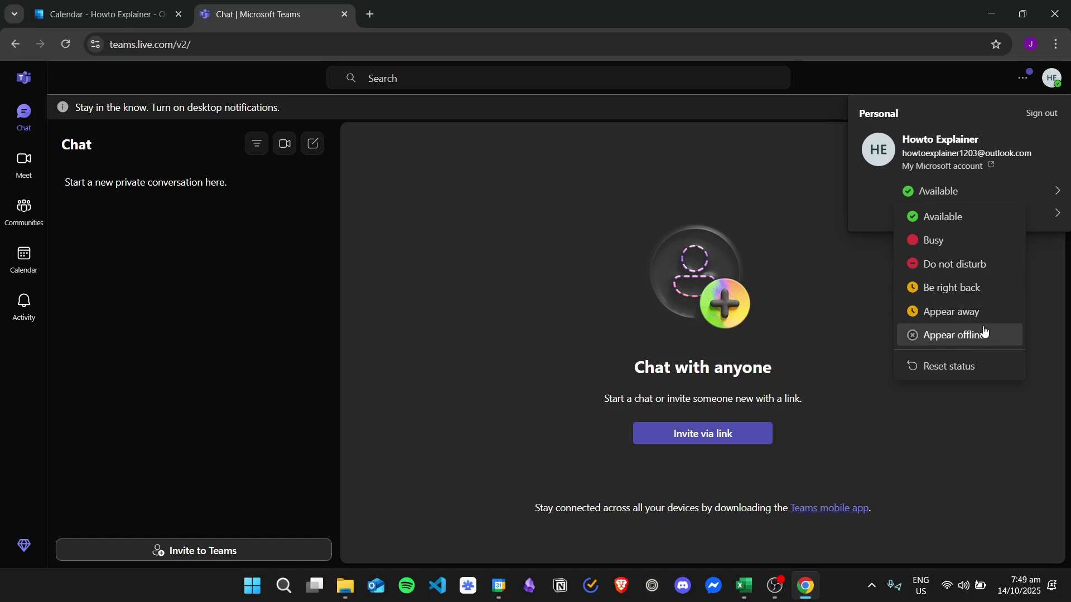
left_click(969, 264)
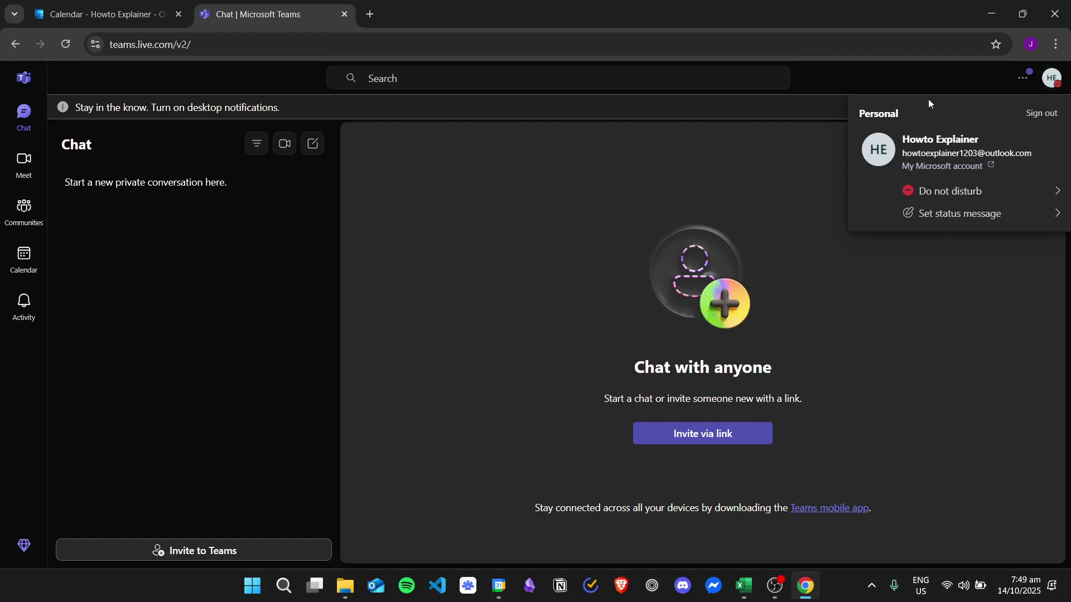
Switch the Teams presence to Busy, then Be right back, then Appear away.
left_click(1012, 192)
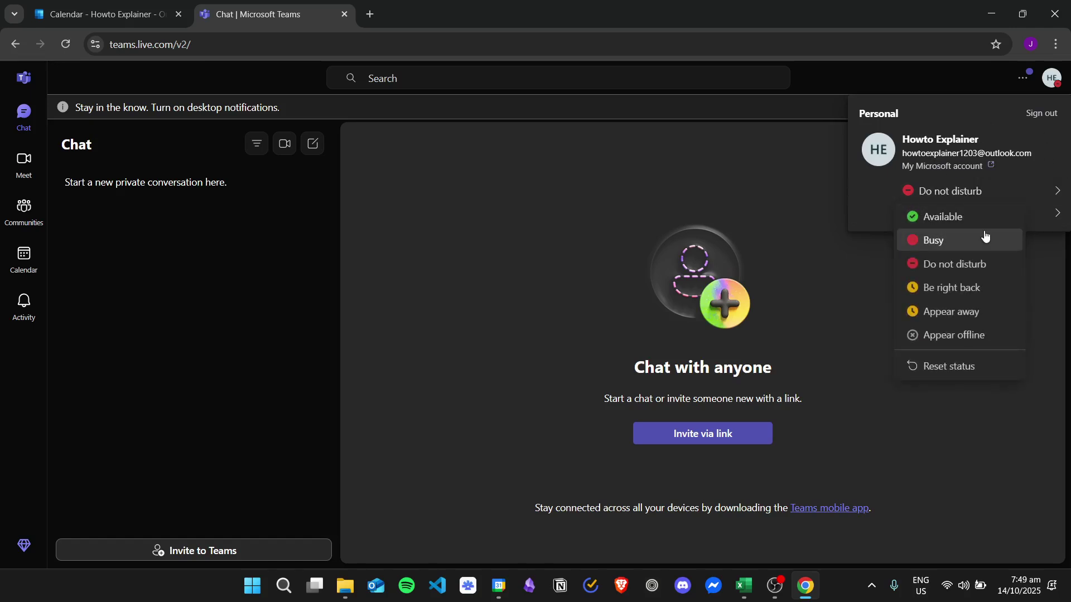
left_click(973, 241)
left_click(998, 194)
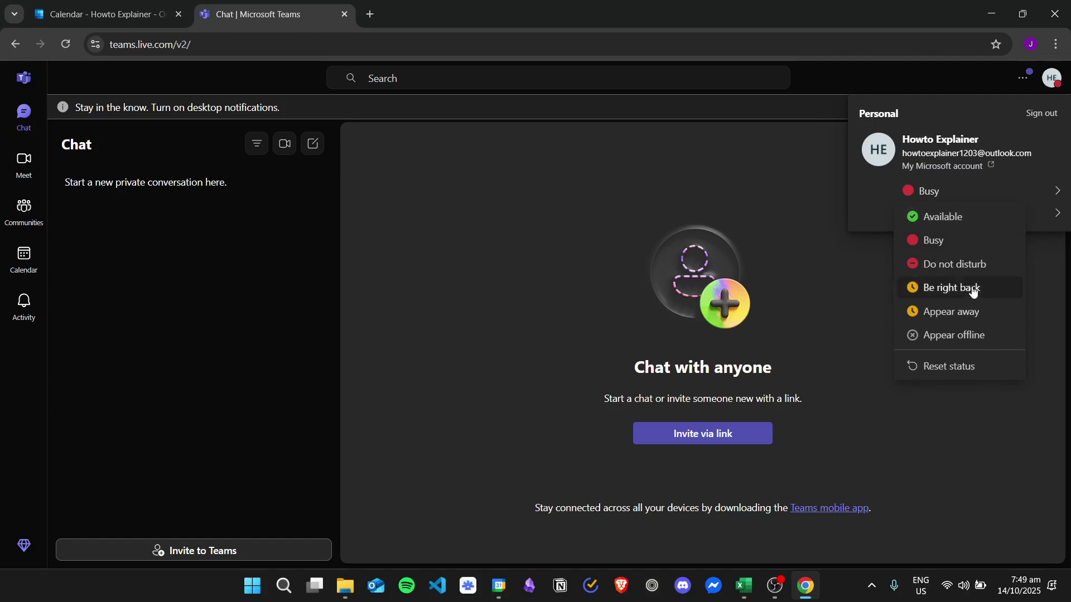
left_click(969, 287)
mouse_move(954, 201)
left_click(960, 310)
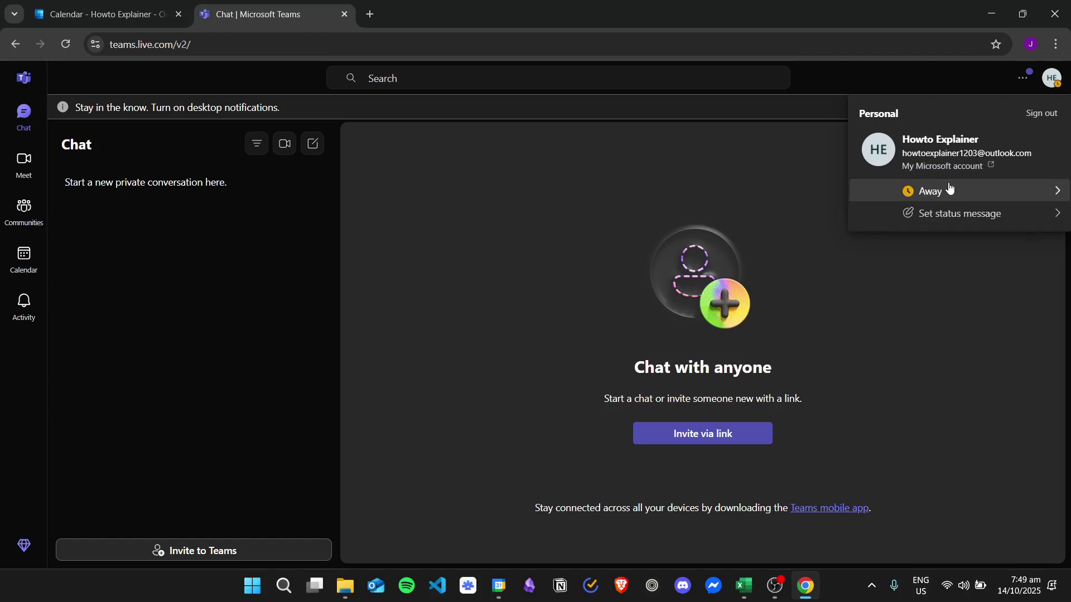
Set presence to Appear offline, then back to Available, and return to the Outlook calendar tab.
left_click(954, 191)
left_click(977, 334)
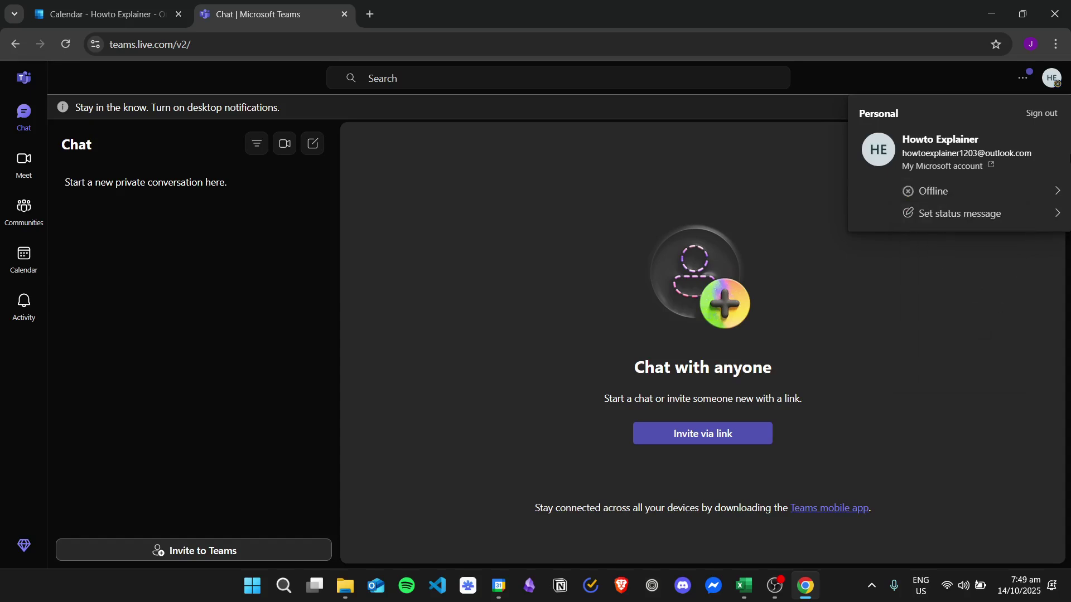
left_click(947, 191)
left_click(902, 216)
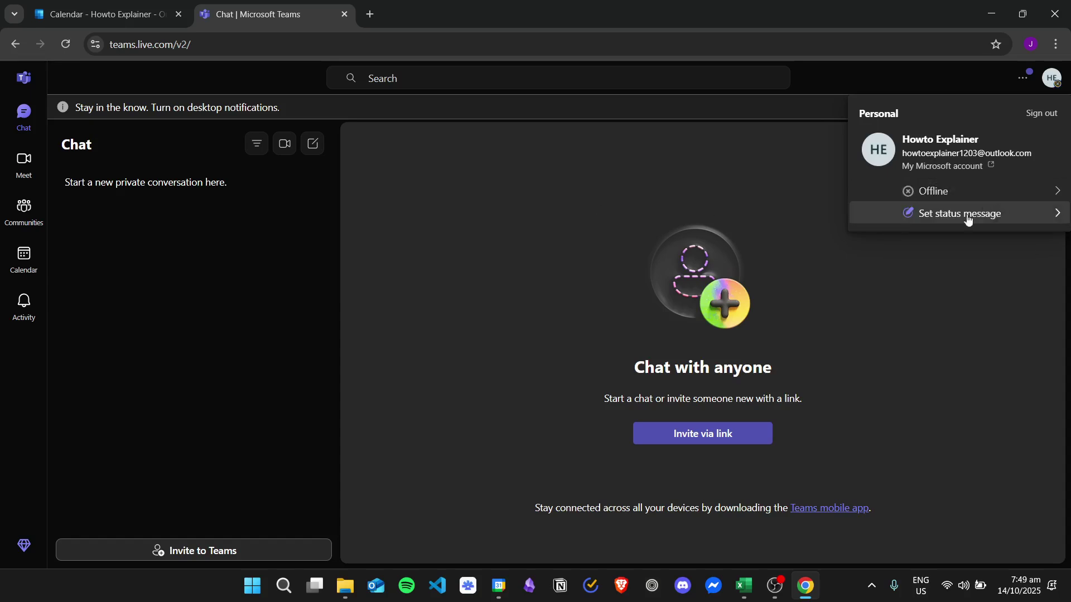
left_click(705, 210)
left_click(150, 5)
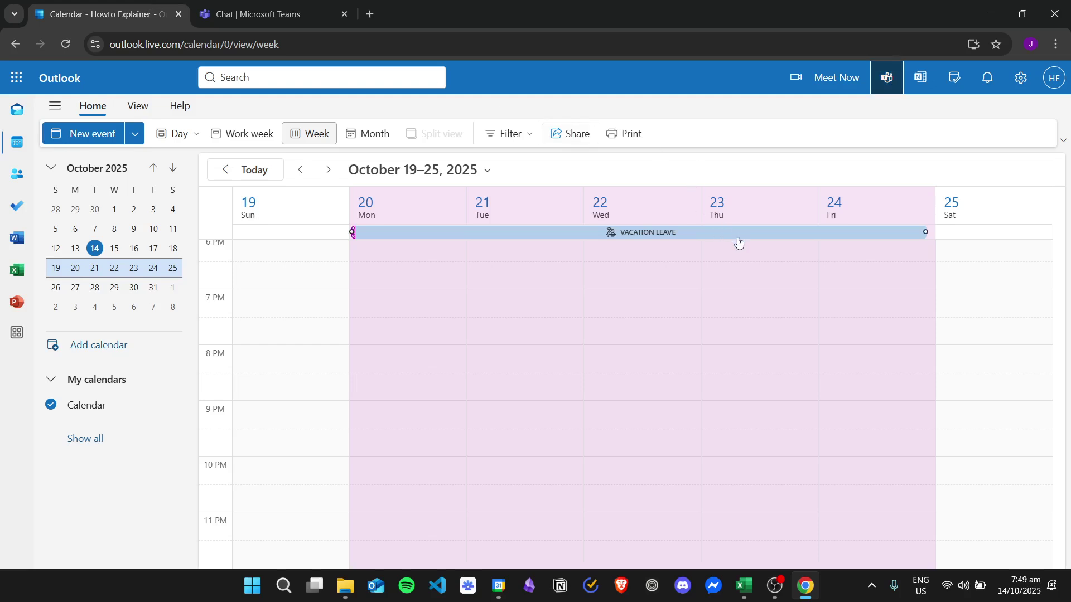
scroll(886, 273, "up", 15)
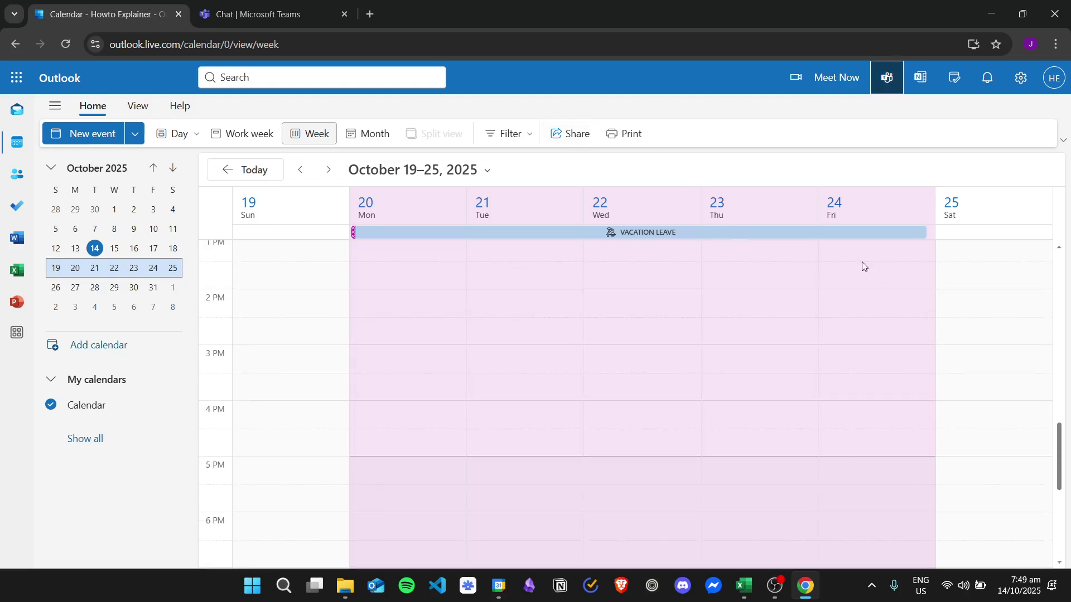
scroll(573, 274, "down", 15)
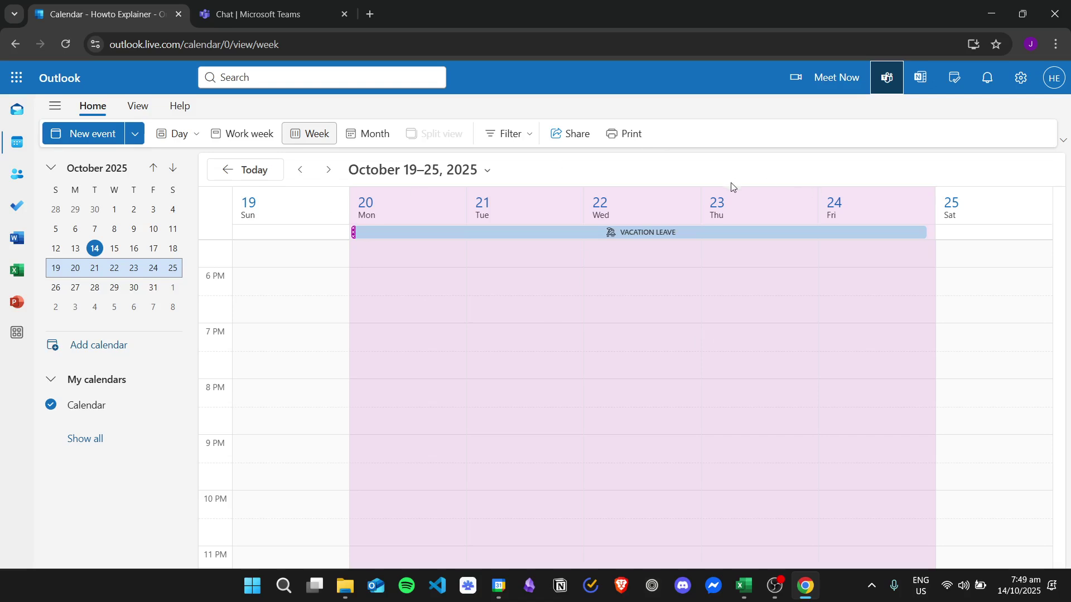
left_click(282, 13)
left_click(1052, 81)
left_click(952, 191)
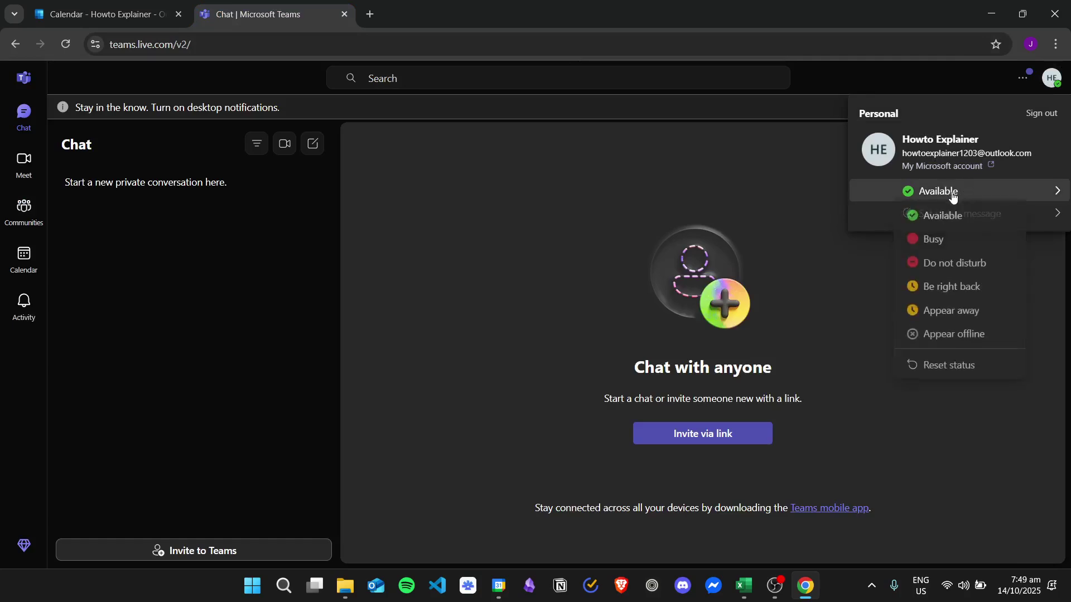
key("Escape")
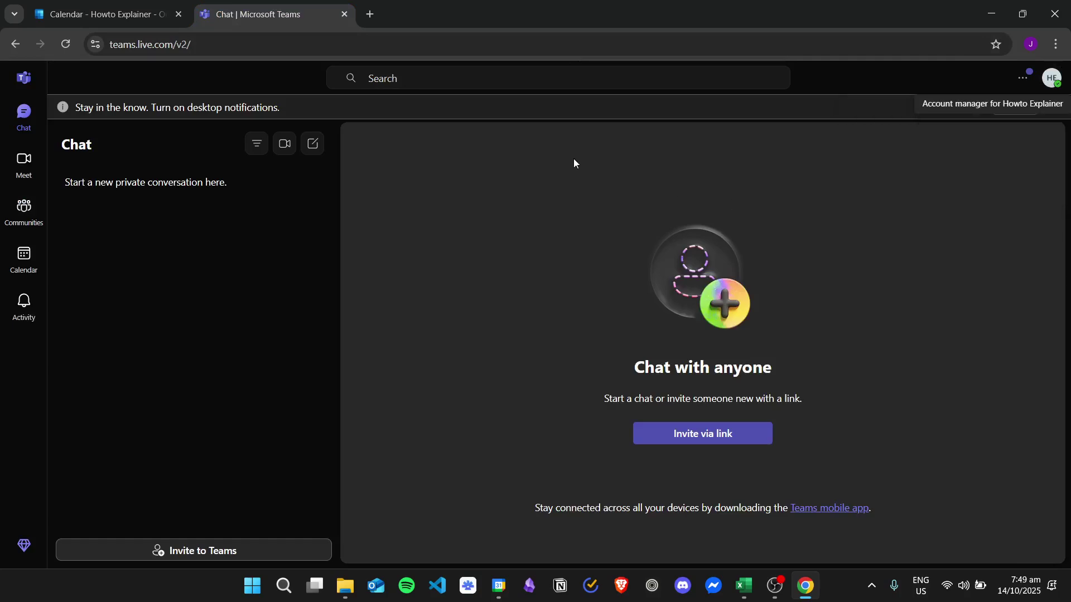
left_click(136, 5)
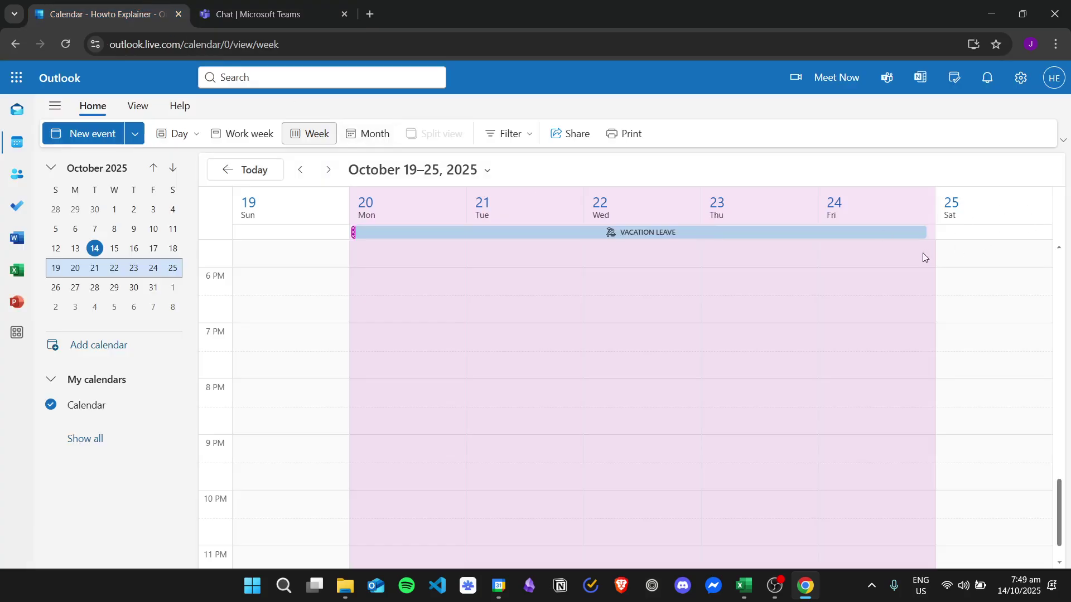